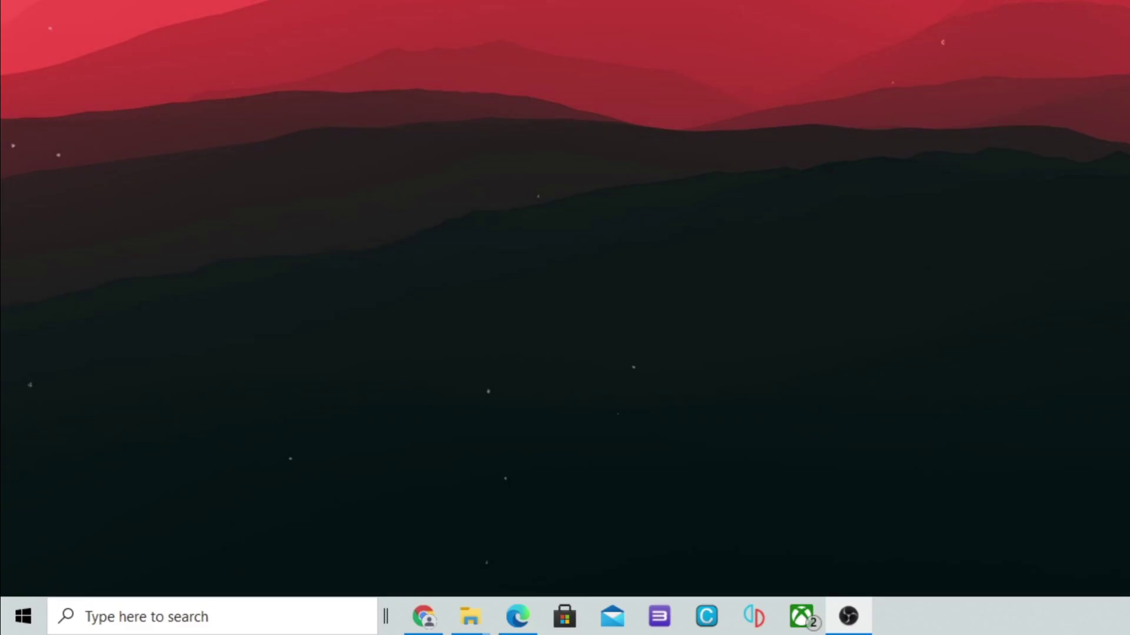
Search Windows for 'settings' and launch the Settings app.
{"action": "left_click", "coordinate": [185, 615]}
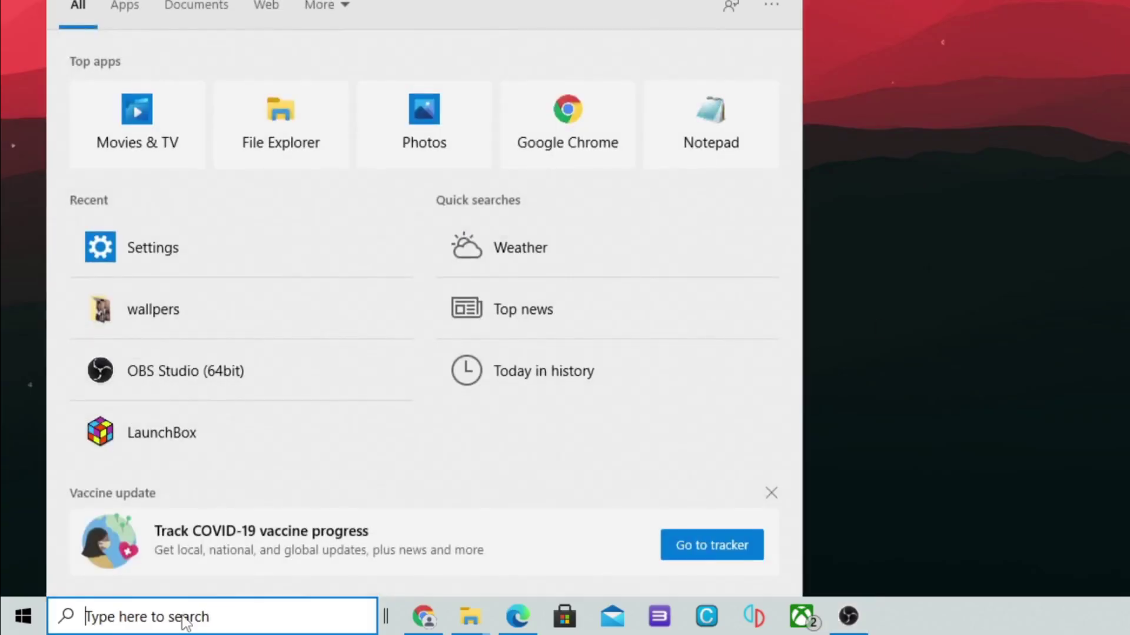
{"action": "type", "text": "settin"}
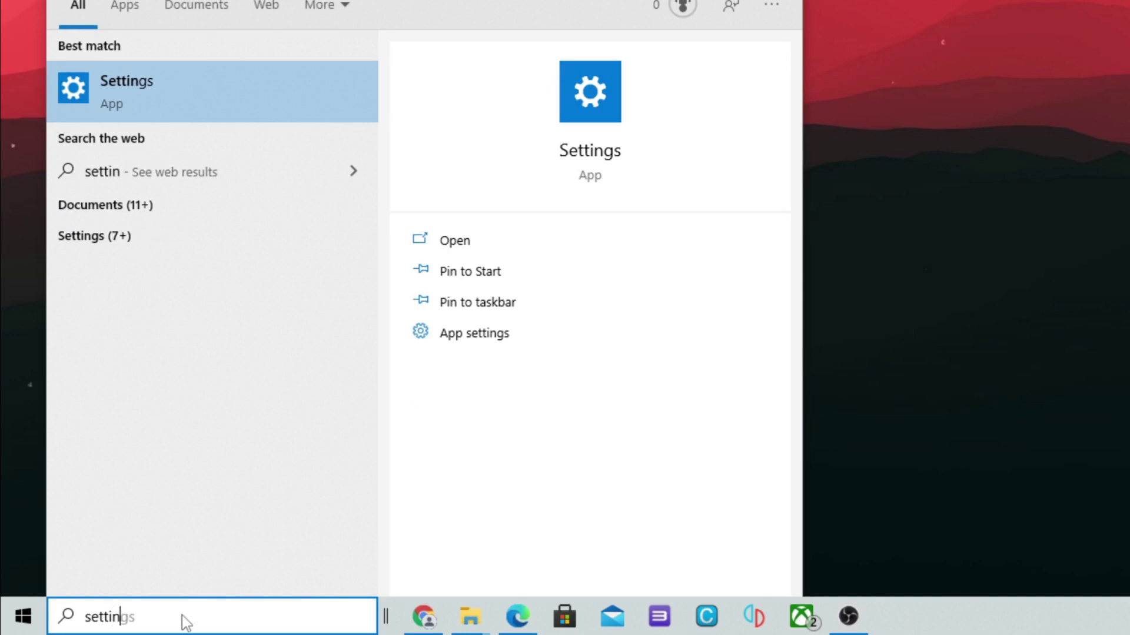
{"action": "type", "text": "gs"}
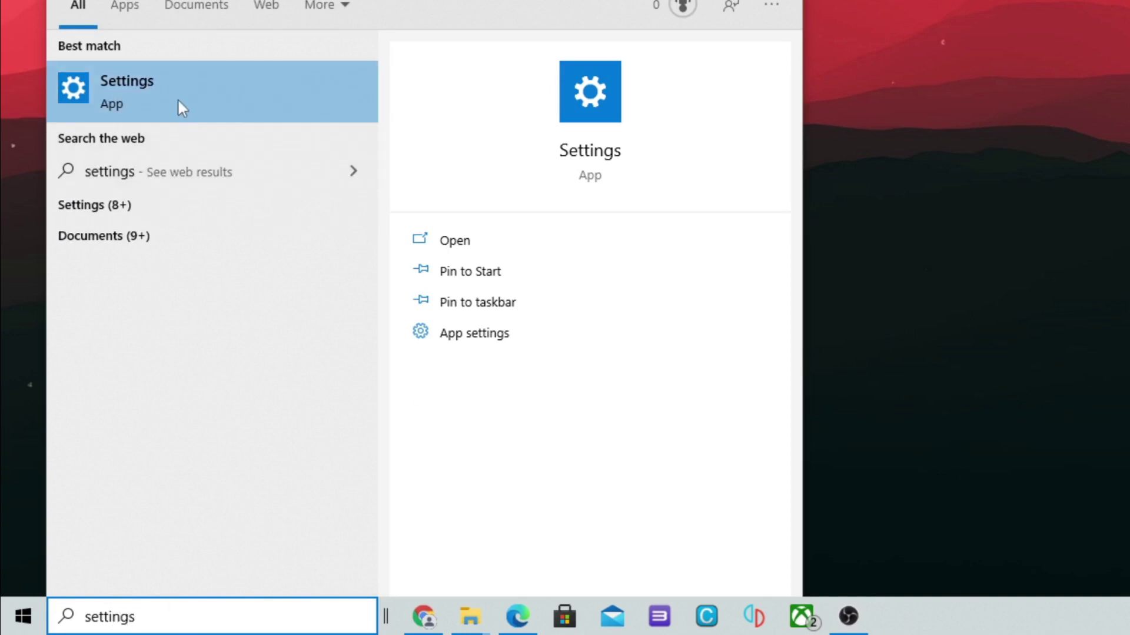
{"action": "left_click", "coordinate": [177, 97]}
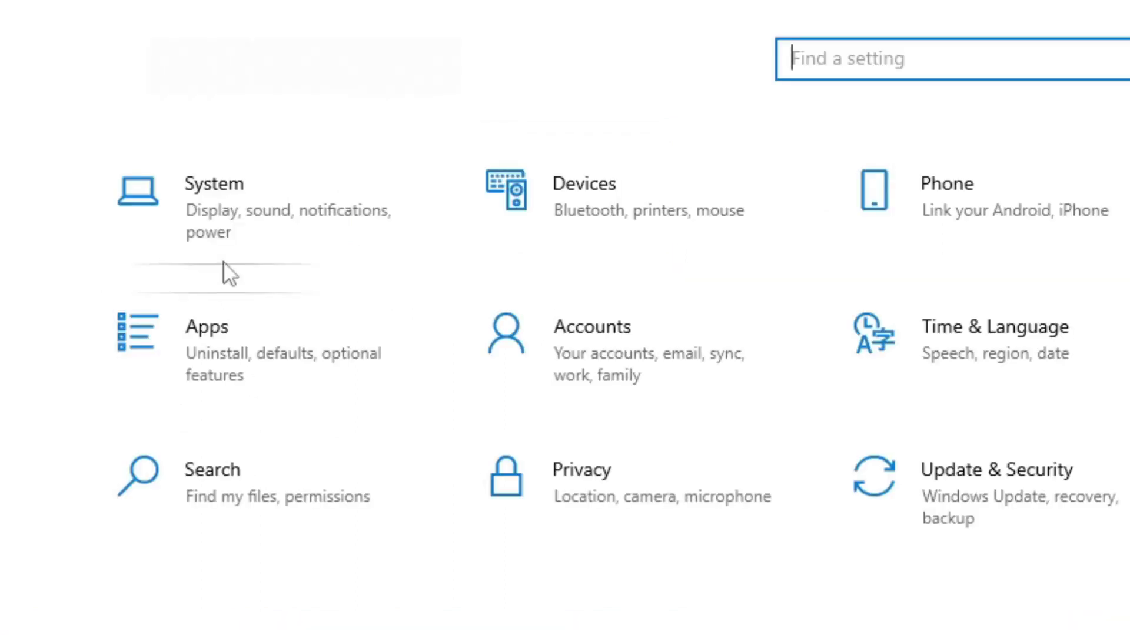
Go from the Display page to Advanced display settings, showing Display 2 at 74.973 Hz.
{"action": "left_click", "coordinate": [237, 206]}
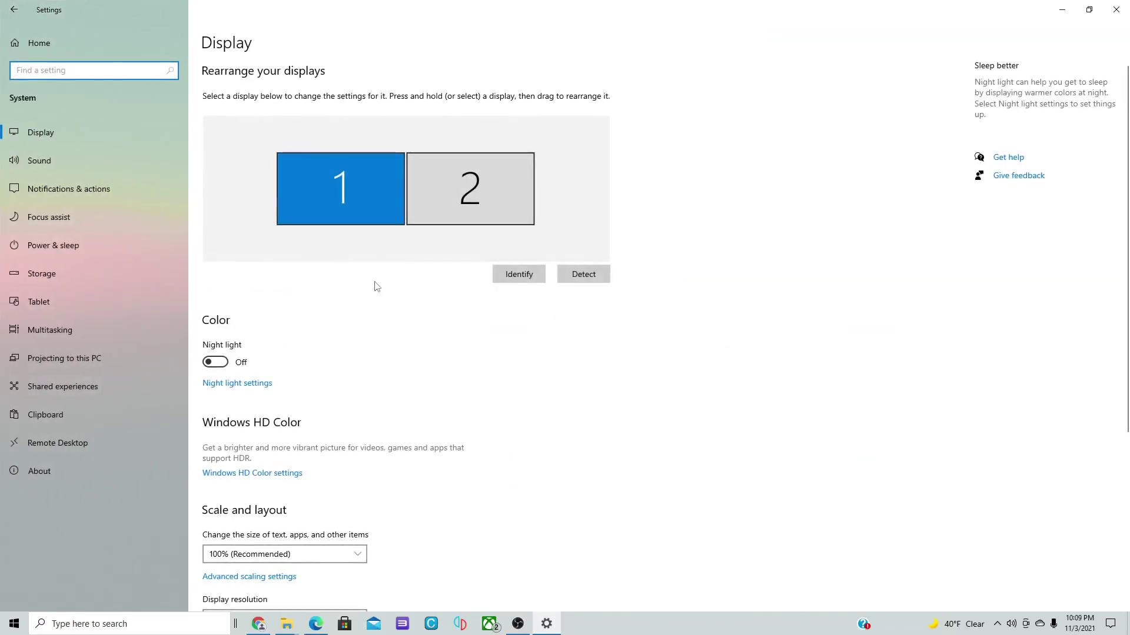
{"action": "scroll", "coordinate": [436, 294], "scroll_direction": "down", "scroll_amount": 5}
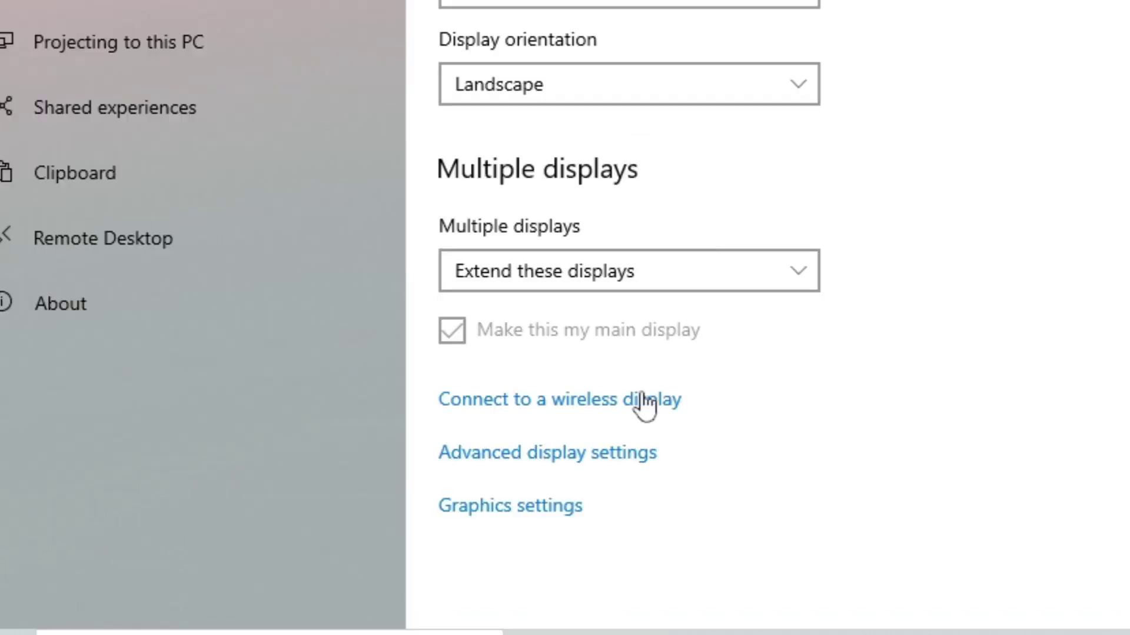
{"action": "left_click", "coordinate": [590, 464]}
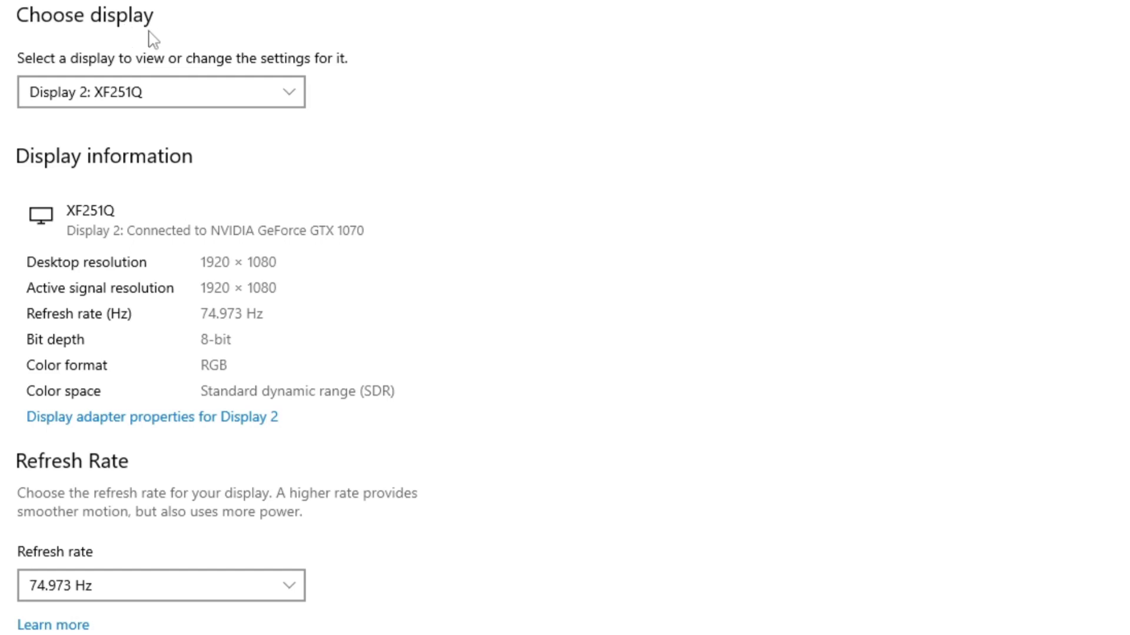
Choose 'Display 1: OMEN by HP 25' to view its 60 Hz details.
{"action": "left_click", "coordinate": [293, 97]}
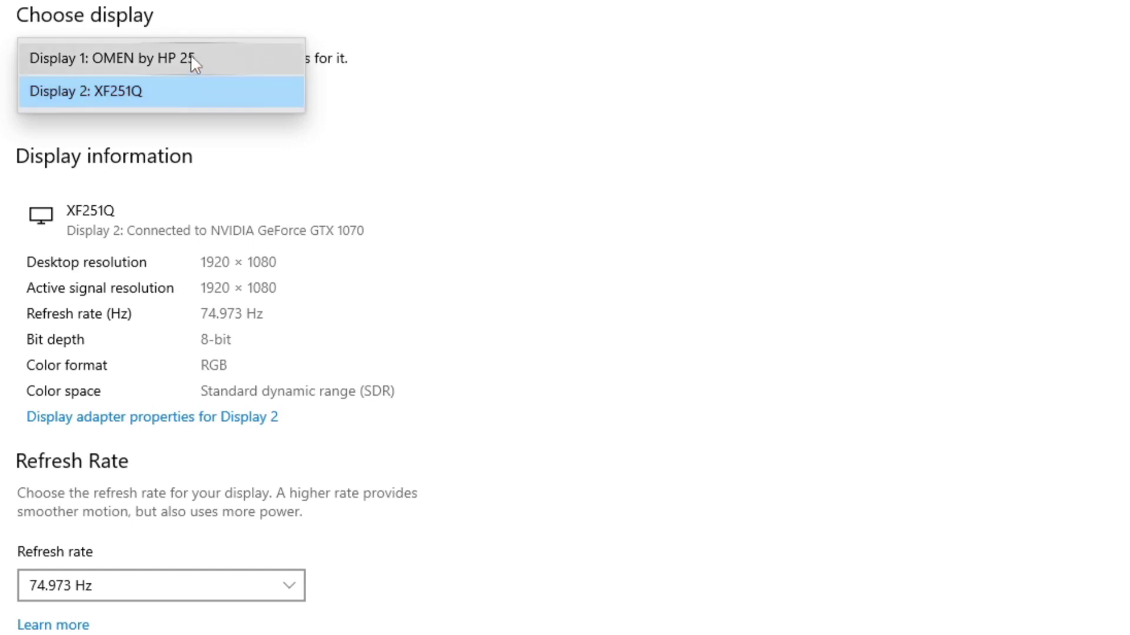
{"action": "left_click", "coordinate": [109, 60]}
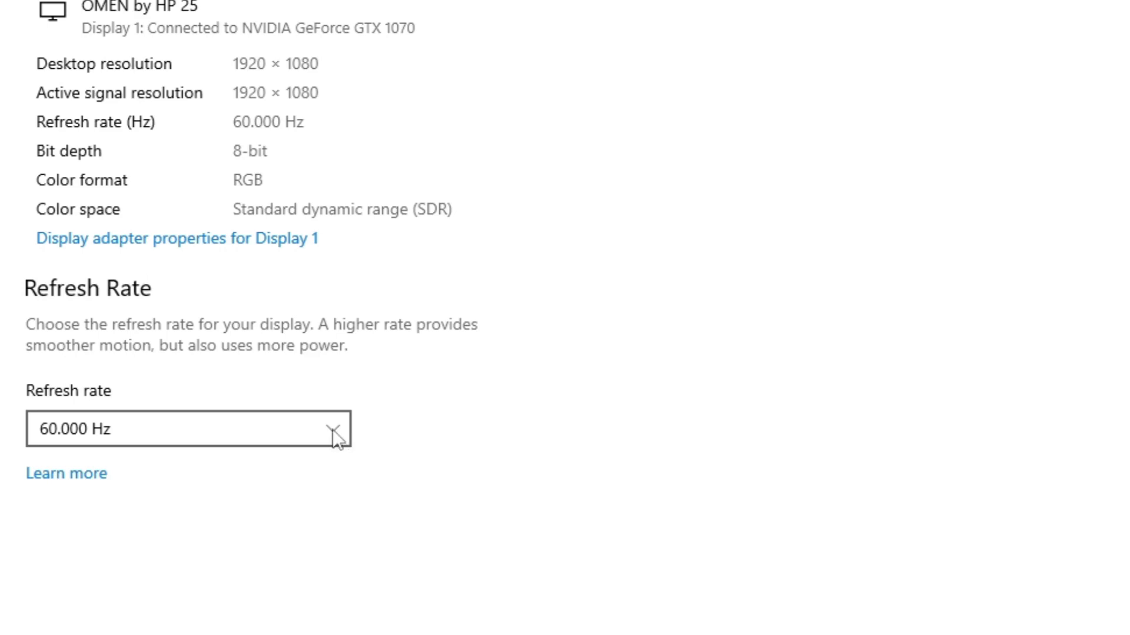
Change the OMEN by HP 25 refresh rate from 60 Hz to 143.992 Hz and confirm it.
{"action": "left_click", "coordinate": [333, 432]}
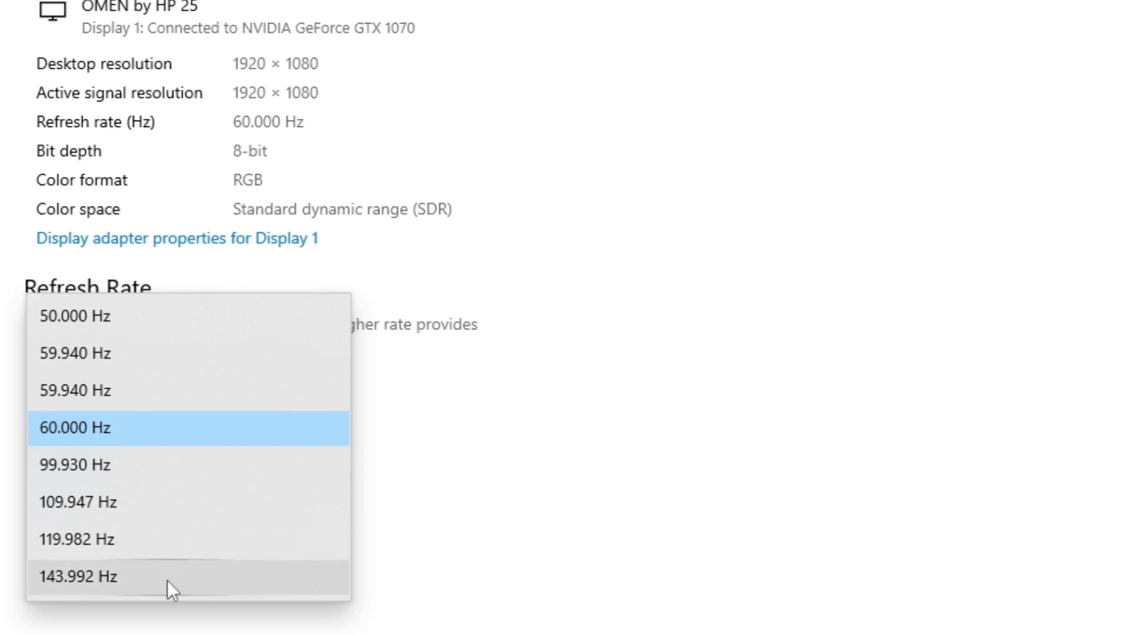
{"action": "left_click", "coordinate": [118, 581]}
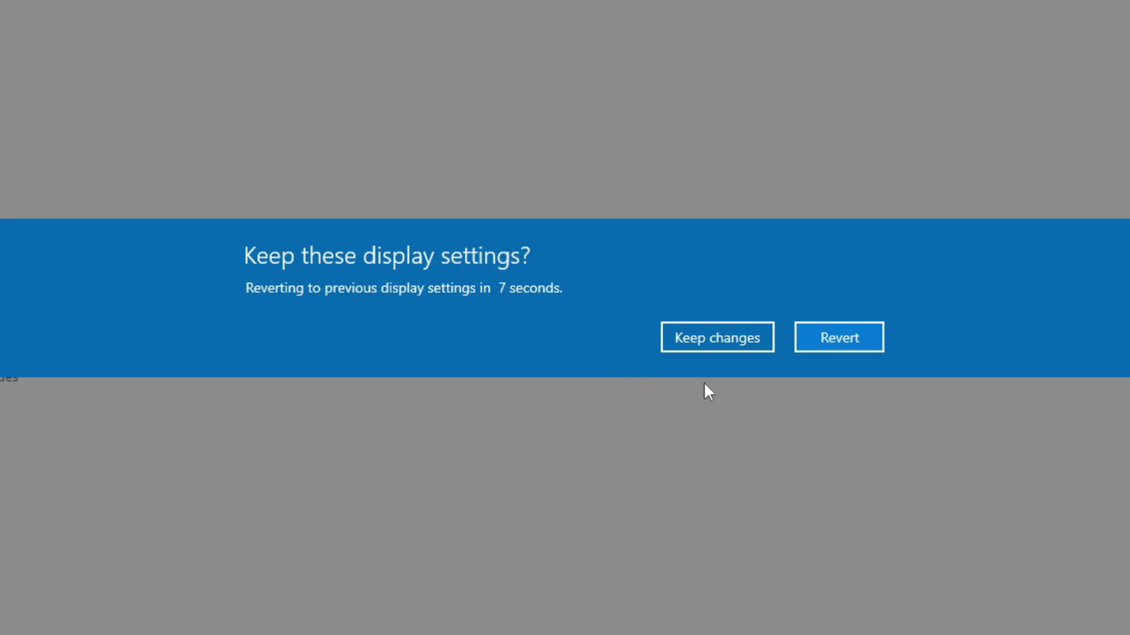
{"action": "left_click", "coordinate": [706, 340]}
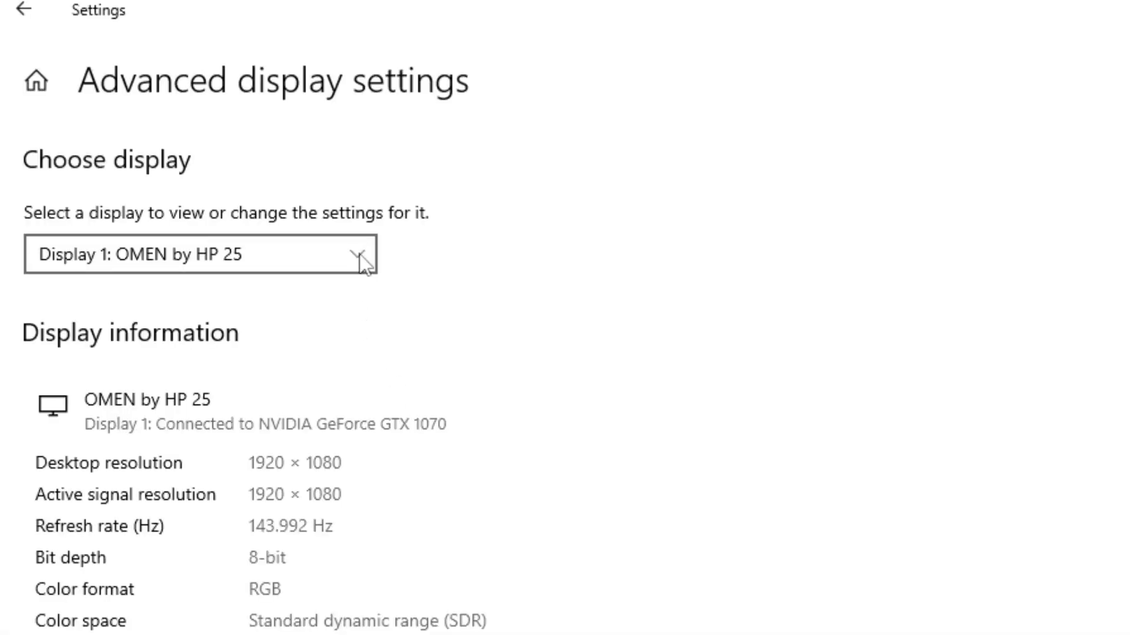
Check Display 2 (XF251Q) at 74.973 Hz, then go back to the main Display page.
{"action": "left_click", "coordinate": [169, 125]}
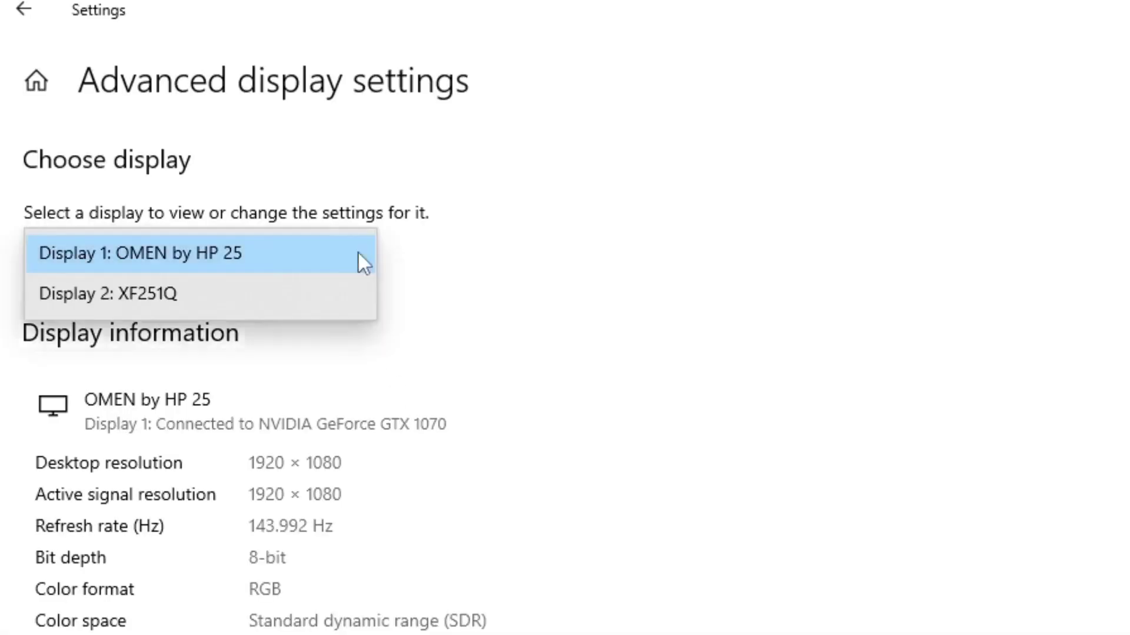
{"action": "left_click", "coordinate": [233, 292]}
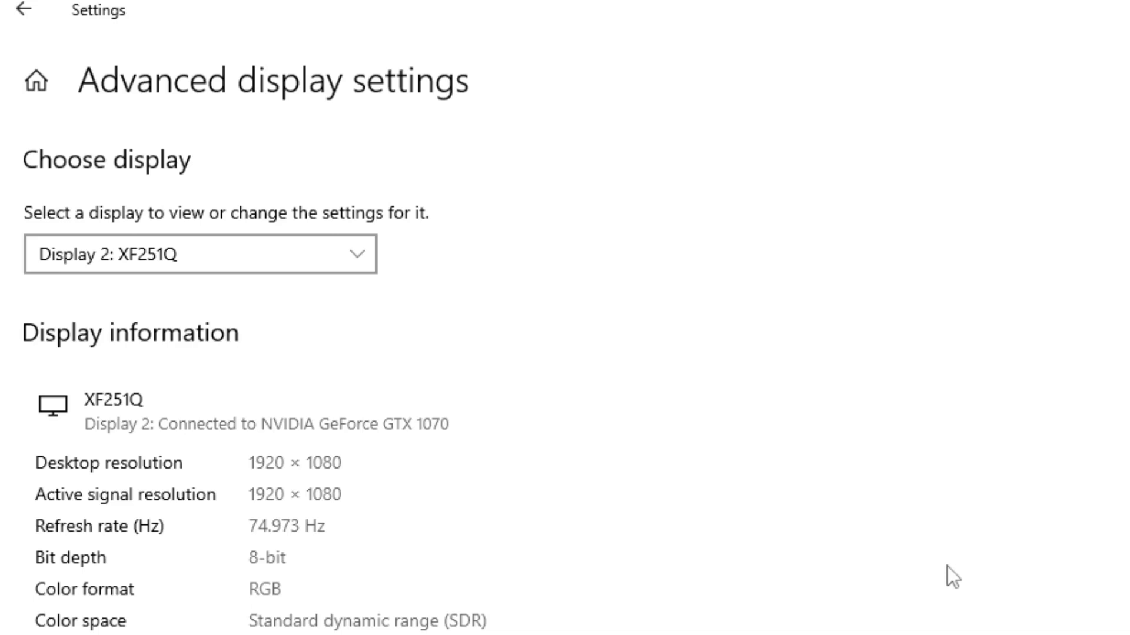
{"action": "left_click", "coordinate": [24, 10]}
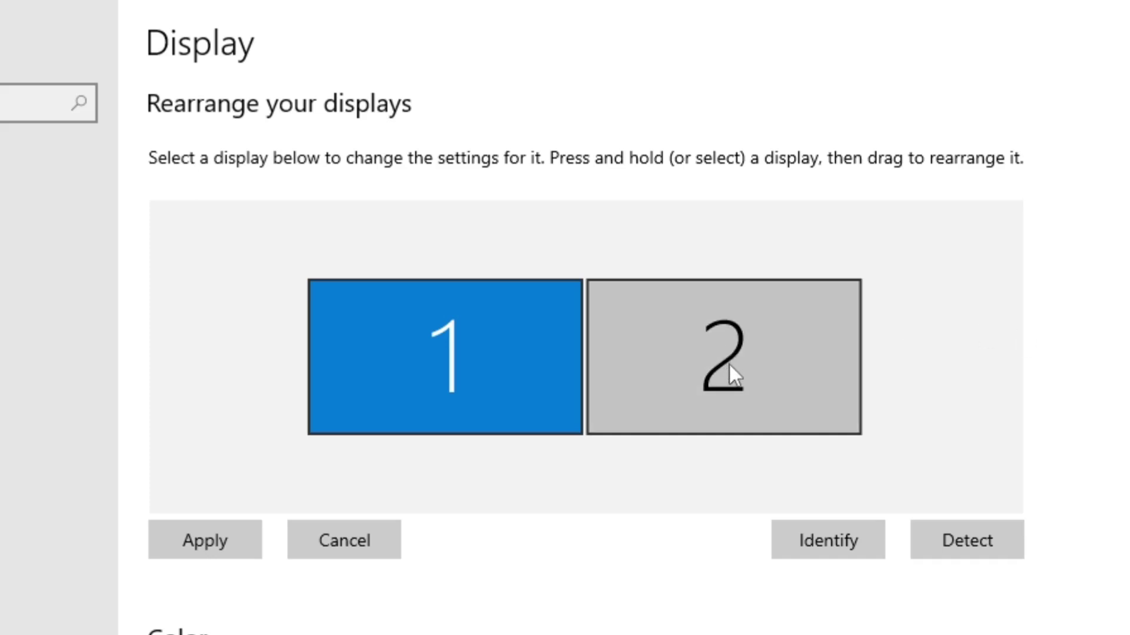
Drag display tile 2 above tile 1 and nudge it slightly right.
{"action": "left_click_drag", "start_coordinate": [732, 377], "coordinate": [619, 149]}
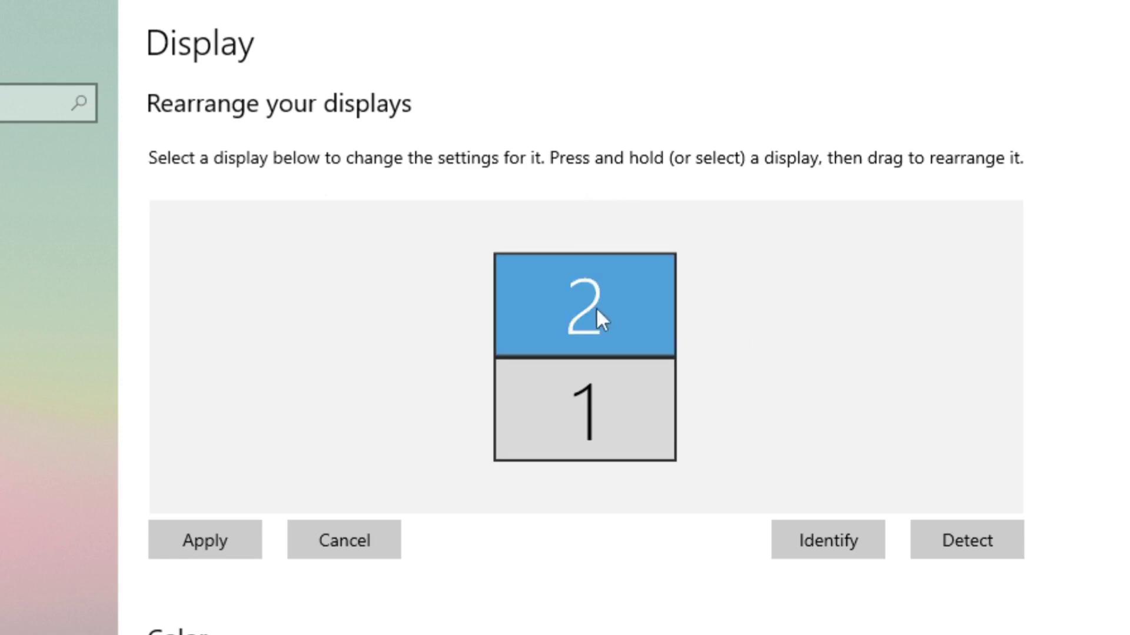
{"action": "left_click_drag", "start_coordinate": [549, 318], "coordinate": [625, 315]}
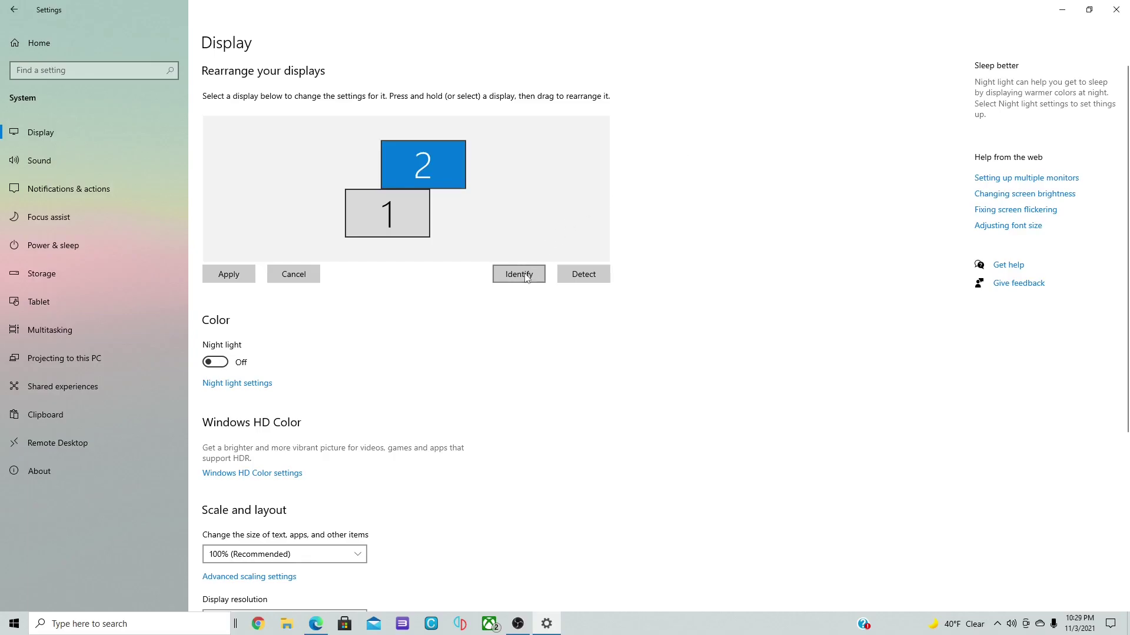
Use Identify to flash the number 1 on the main monitor.
{"action": "left_click", "coordinate": [522, 273]}
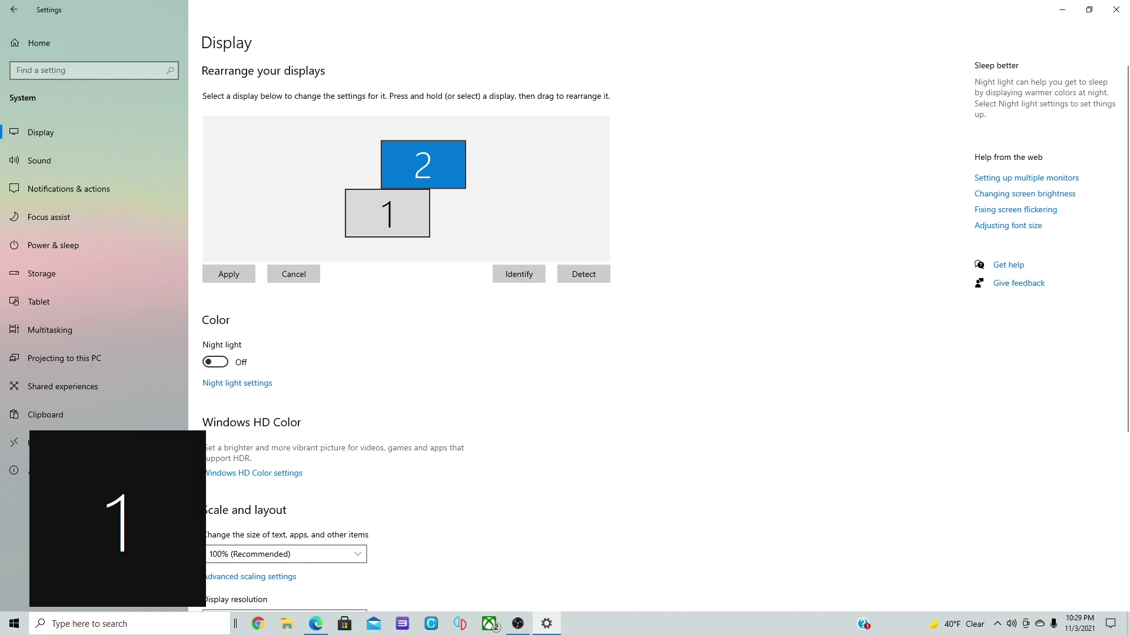